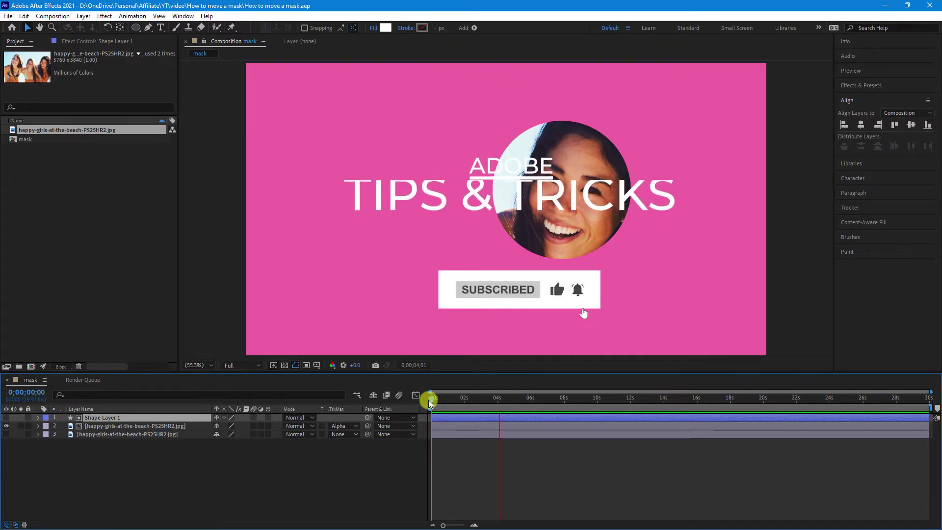
Stop the preview and delete the shape layer together with the matted photo layer.
key("space")
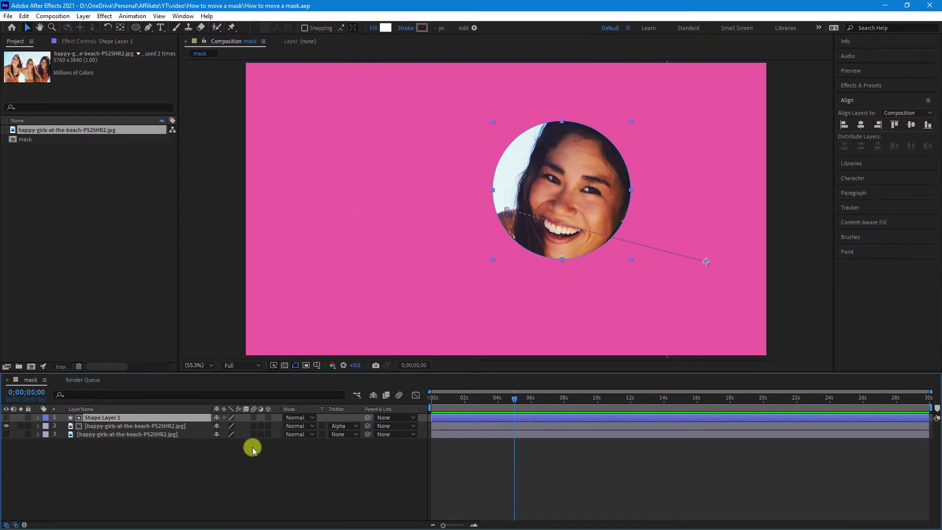
left_click(147, 427, "shift")
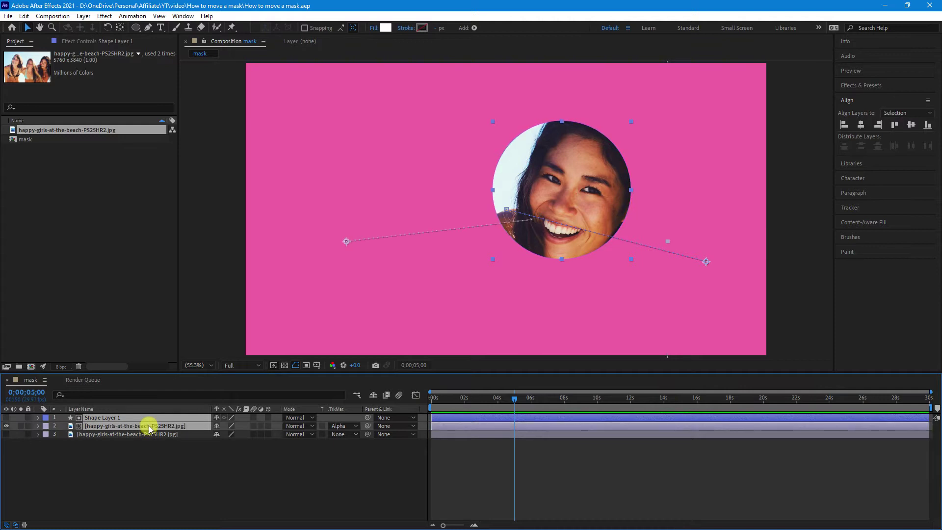
key("Delete")
Make the beach photo visible, return to 0 s, and draw an ellipse mask around the left face.
left_click(110, 420)
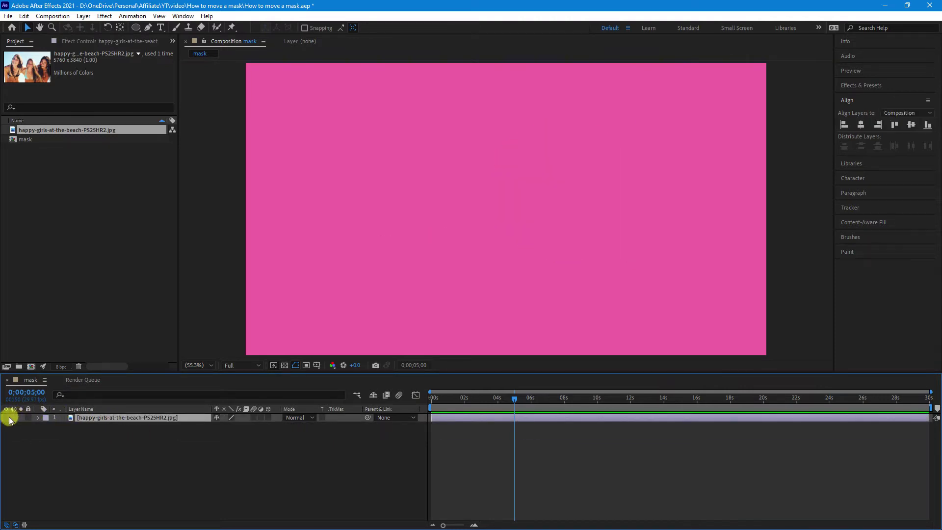
left_click(25, 444)
left_click(9, 417)
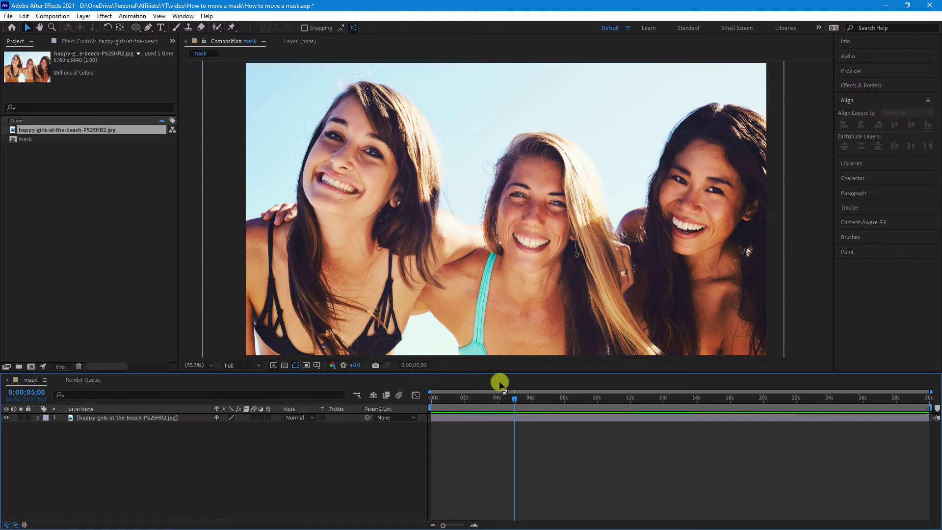
left_click_drag(513, 397, 406, 432)
left_click(438, 418)
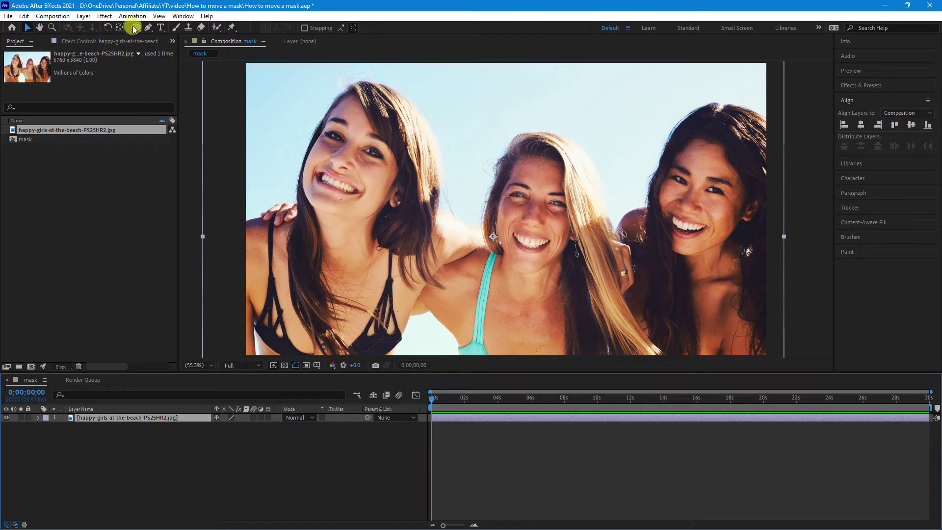
left_click_drag(134, 30, 162, 48)
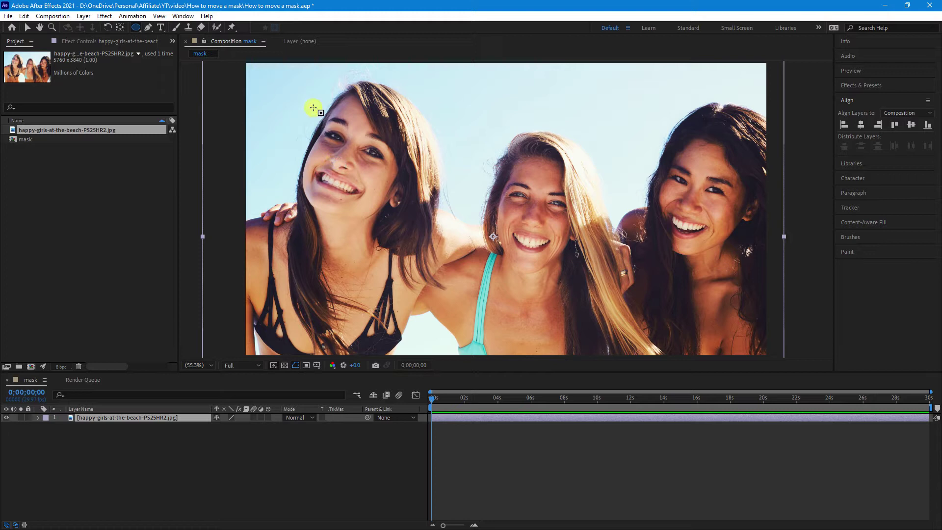
left_click_drag(309, 103, 423, 216)
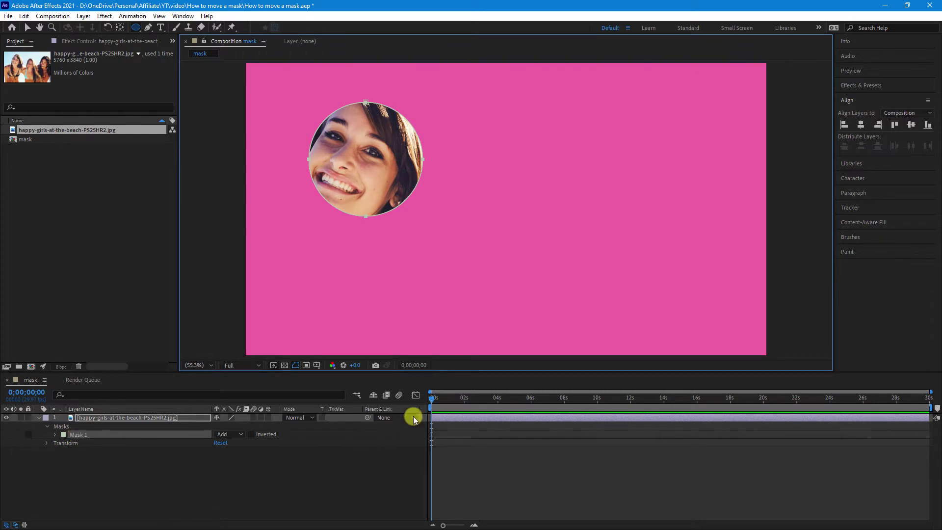
Keyframe Mask 1's path at 0 s, move the circle to the middle face at ~1 s, then preview.
left_click(55, 434)
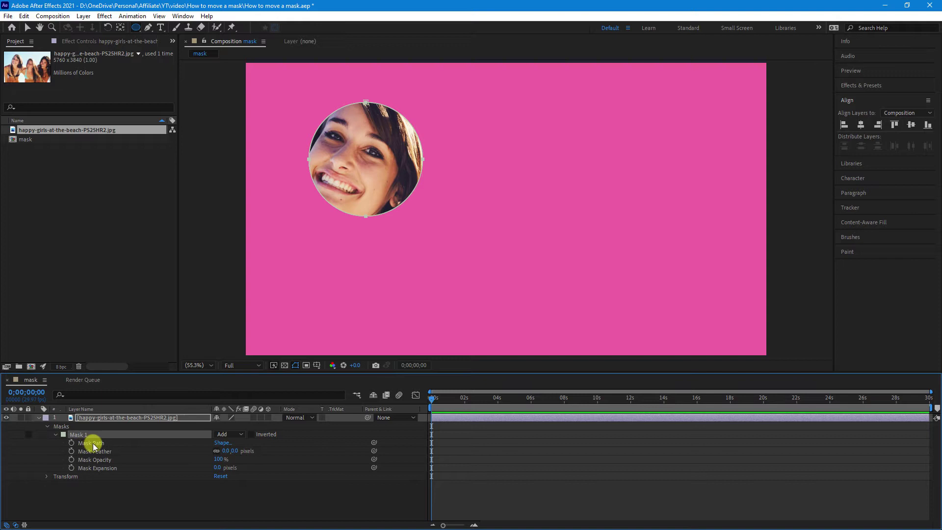
left_click(71, 442)
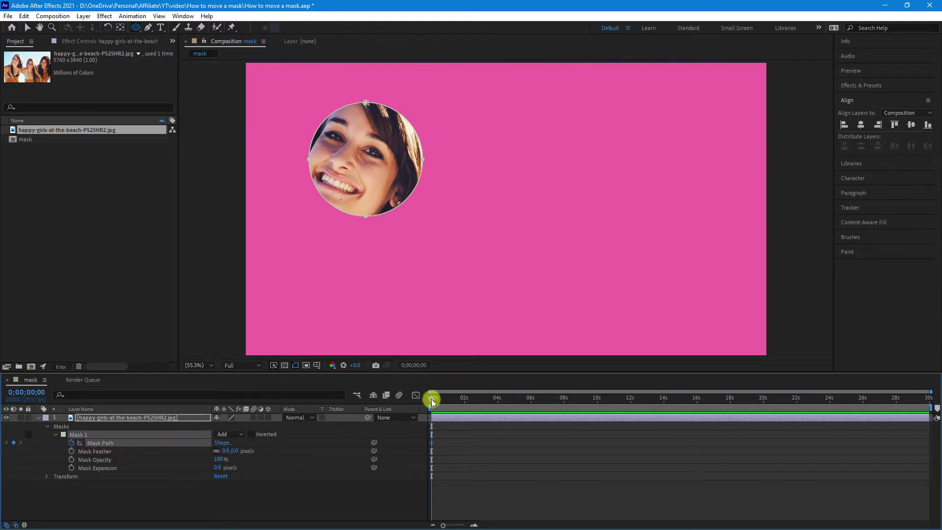
left_click_drag(431, 399, 452, 399)
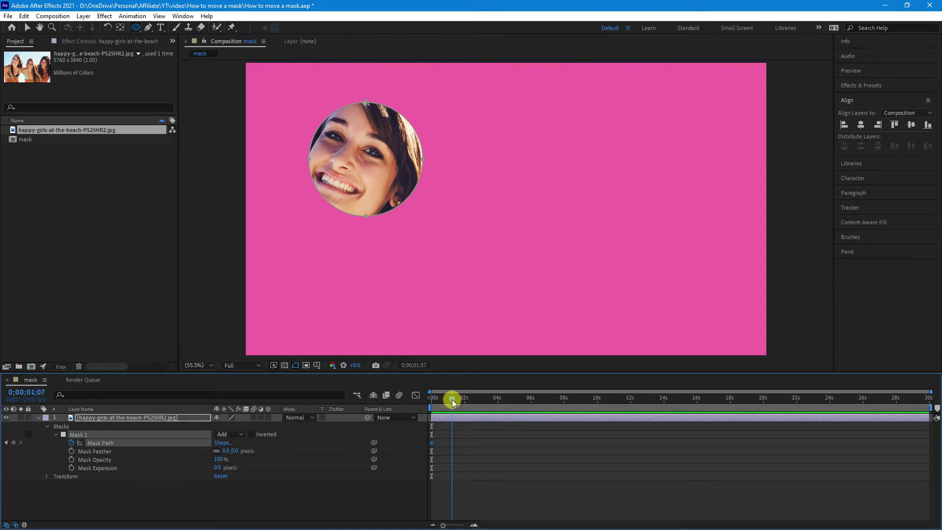
left_click(27, 29)
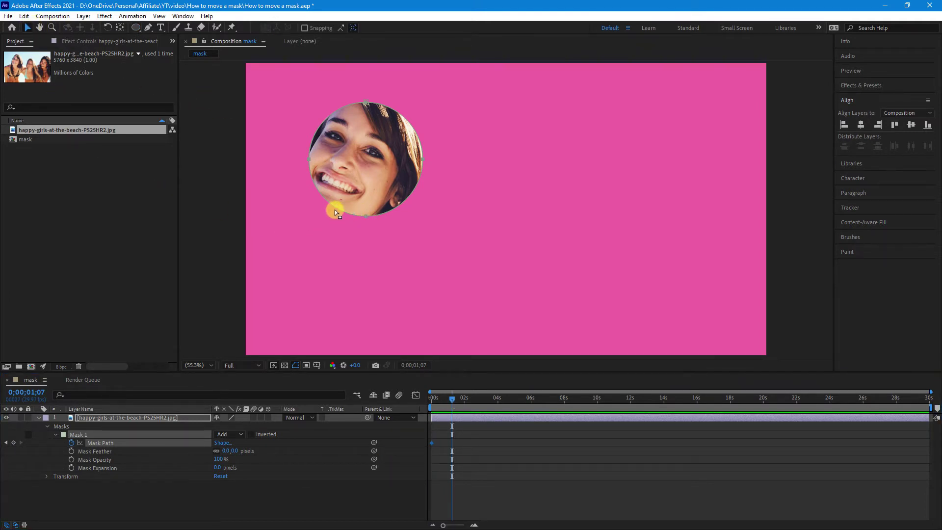
left_click_drag(339, 212, 508, 259)
left_click(452, 407)
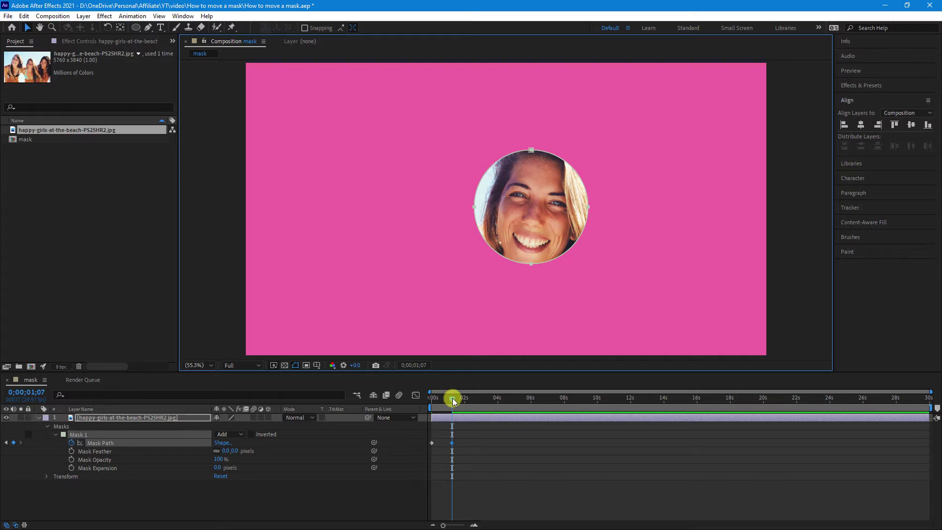
left_click_drag(452, 399, 416, 400)
key("space")
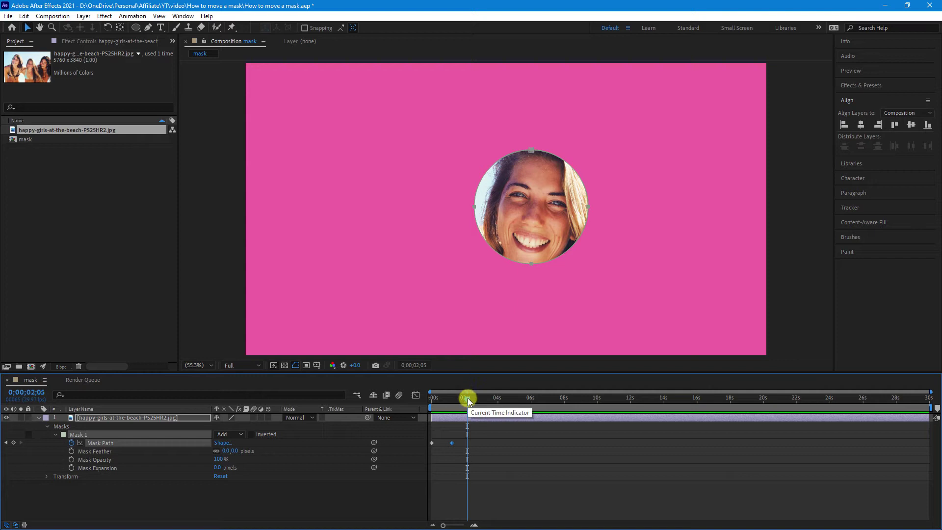
At the composition start, delete the mask from the beach photo layer.
key("Home")
left_click(70, 427)
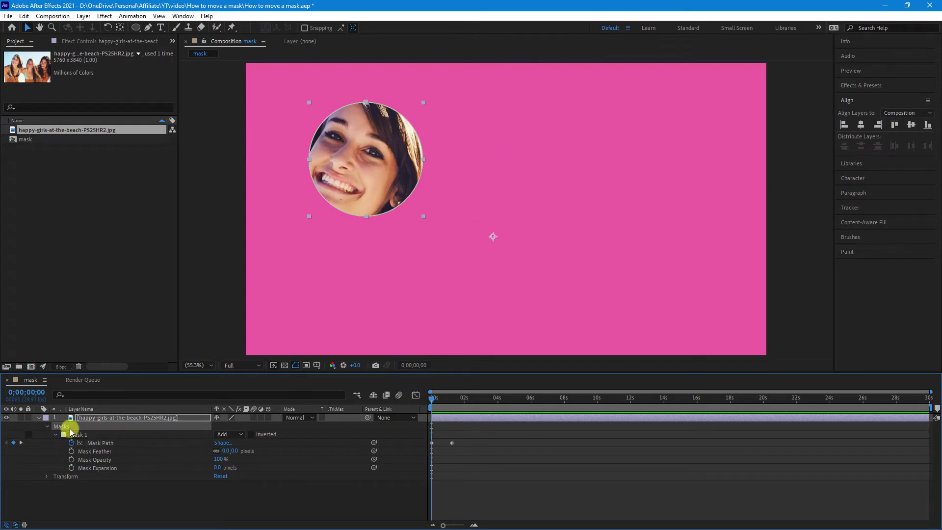
key("Delete")
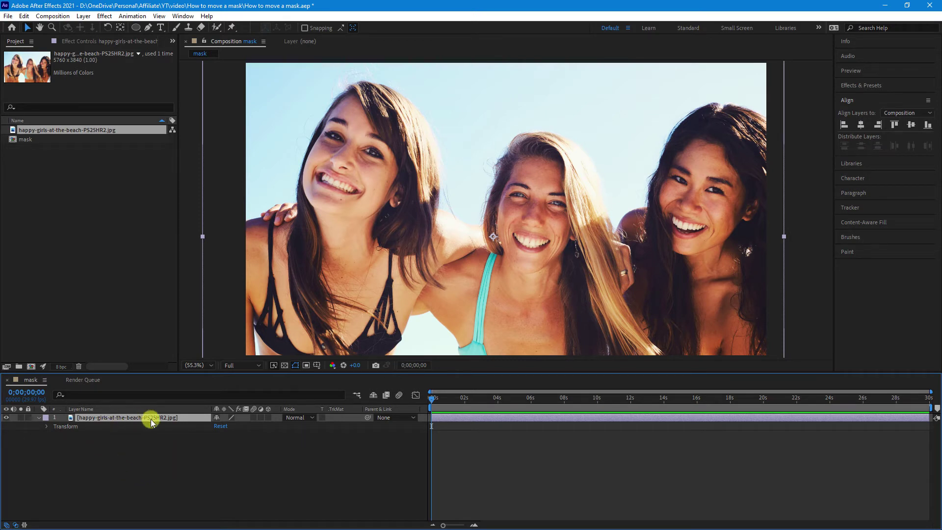
left_click(157, 460)
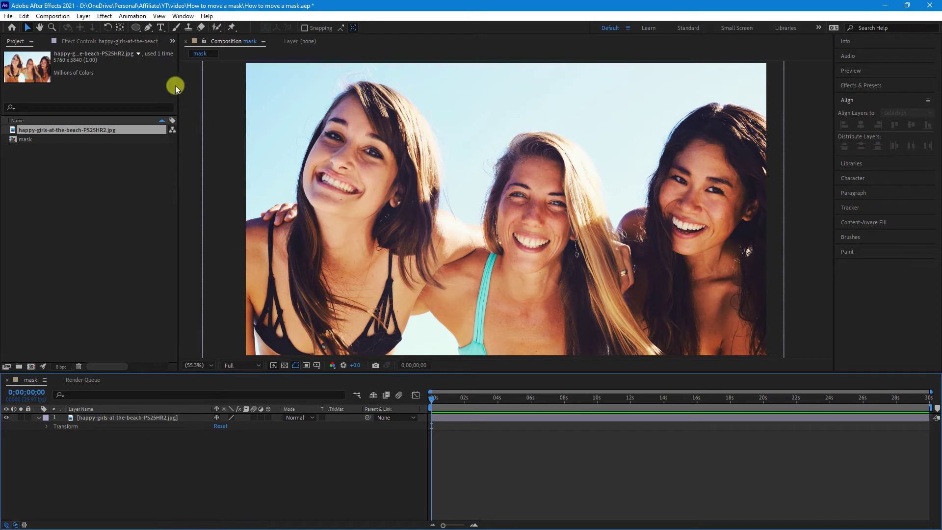
Draw a white circle shape layer and position it over the left face.
left_click(137, 28)
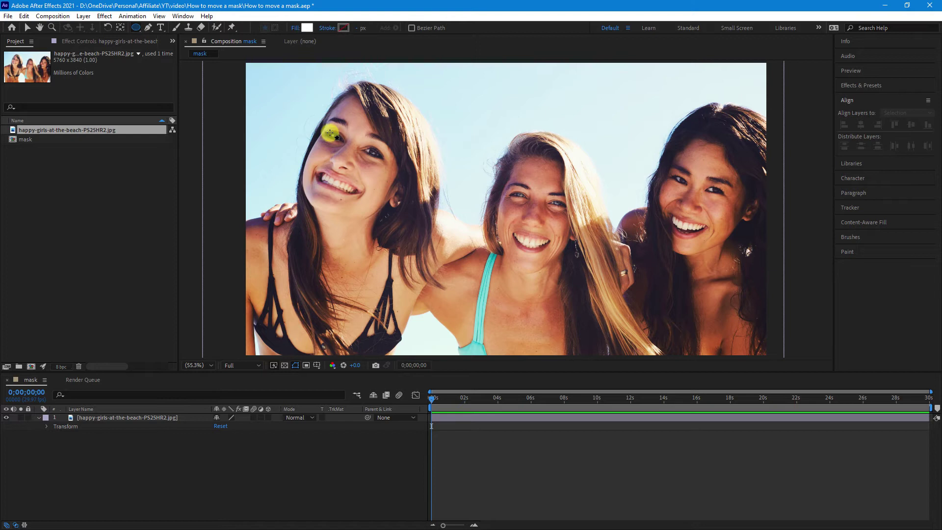
left_click_drag(316, 112, 445, 239)
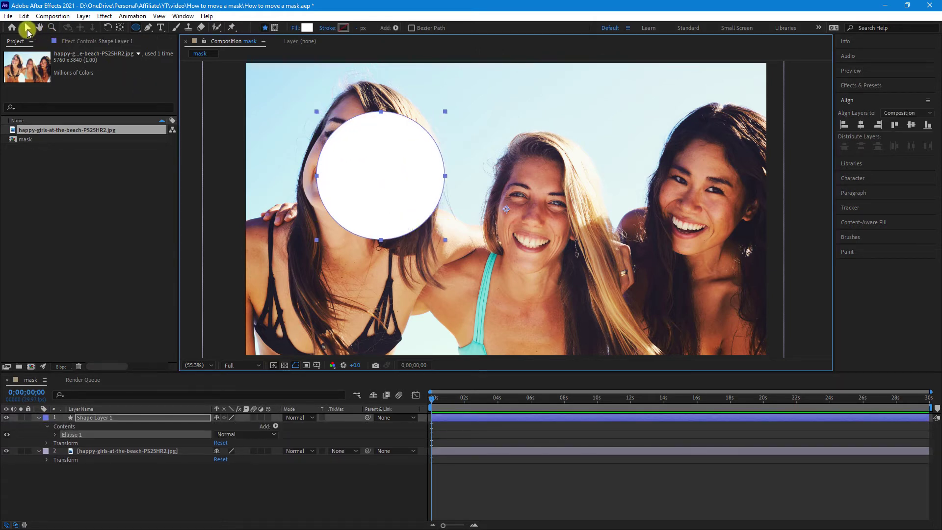
left_click(27, 27)
left_click_drag(391, 218, 370, 195)
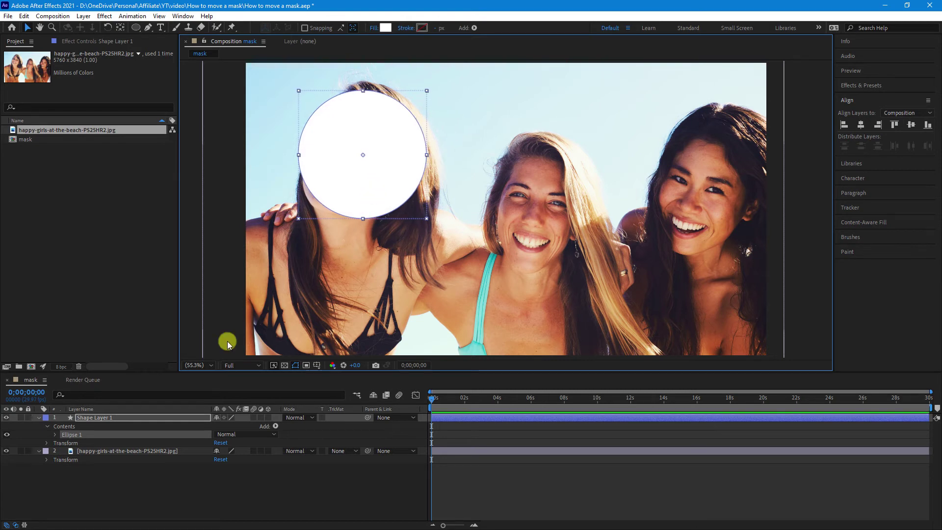
Rename the new shape layer to 'Mask'.
left_click(91, 418)
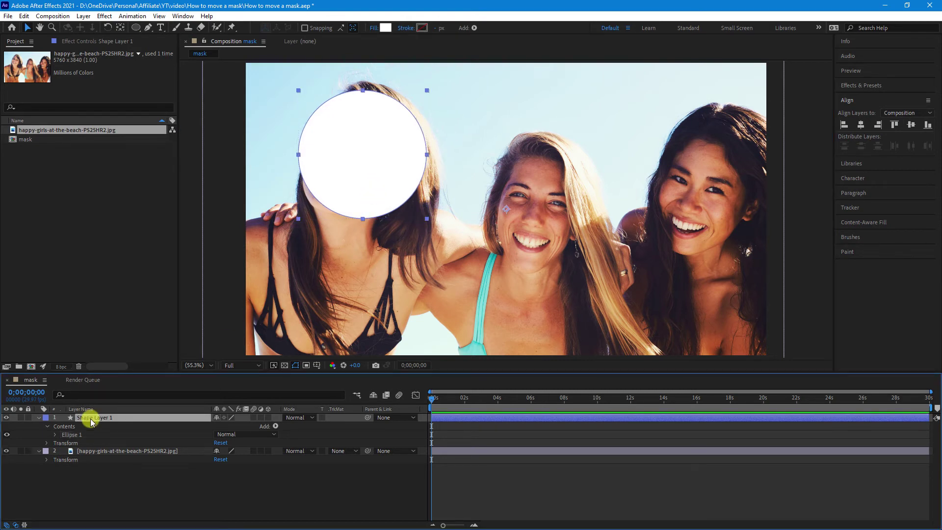
right_click(91, 419)
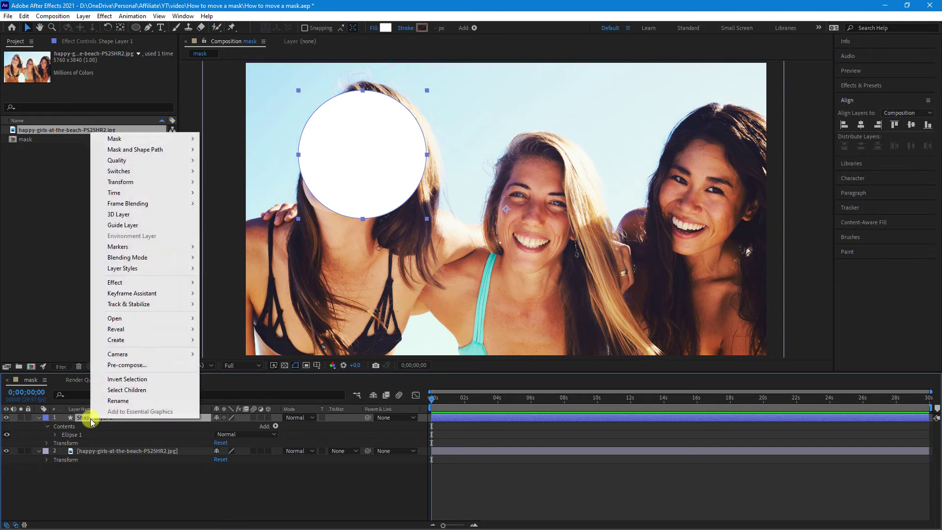
left_click(126, 405)
type("M")
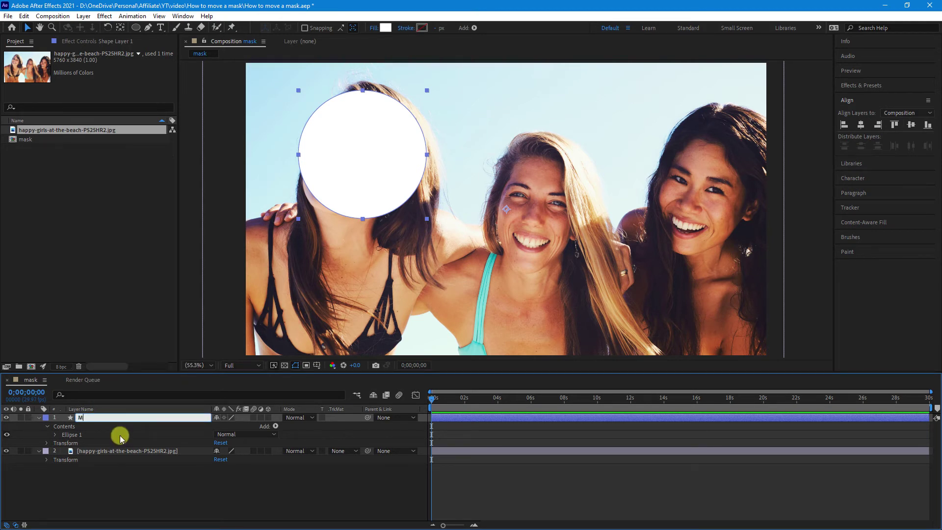
type("ask")
left_click(147, 487)
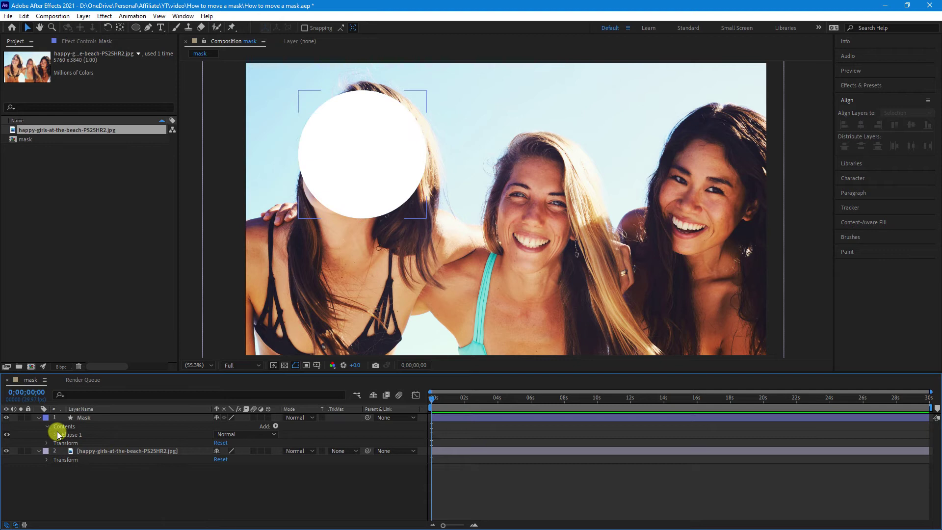
Set the beach photo layer's track matte to Alpha Matte "Mask".
left_click(39, 418)
left_click(82, 417)
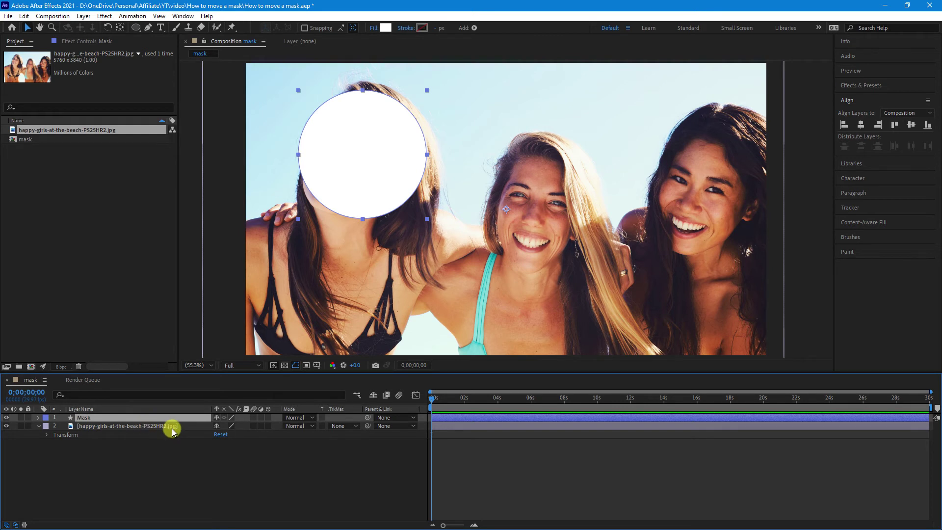
left_click(139, 426)
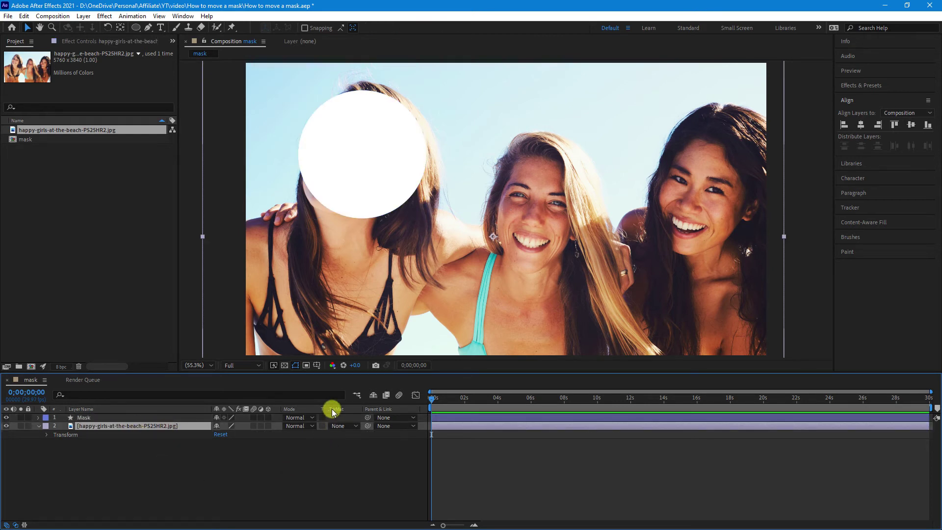
left_click(344, 427)
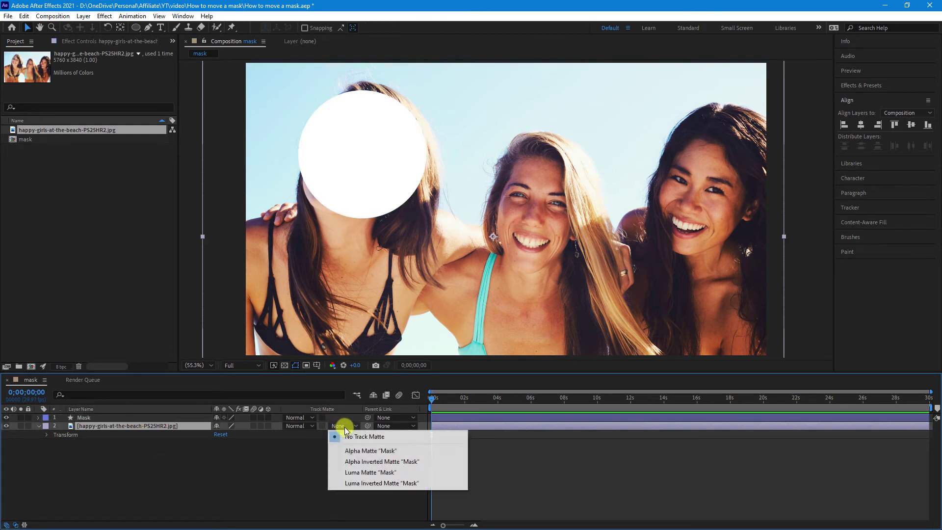
left_click(380, 451)
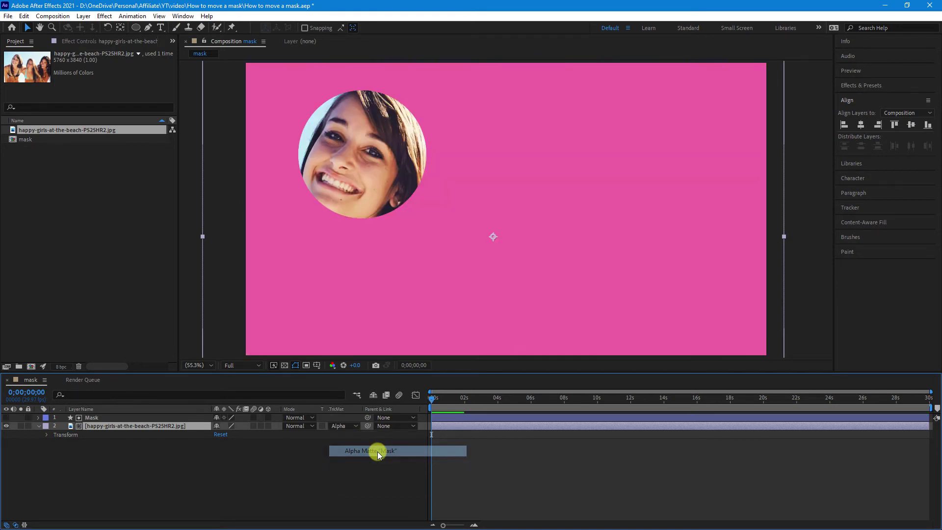
left_click(91, 418)
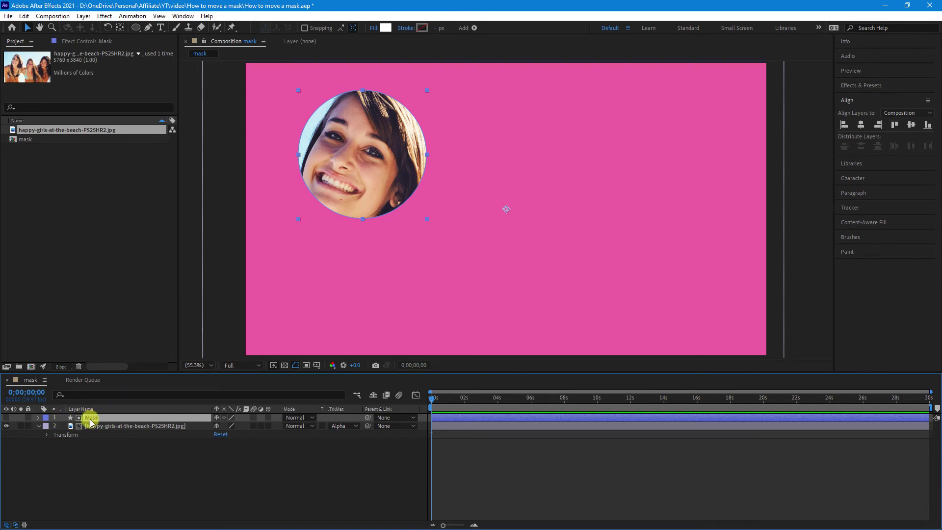
Keyframe the Mask layer's Position from 0 s to about 1.5 s, sliding the circle to centre, and preview.
key("p")
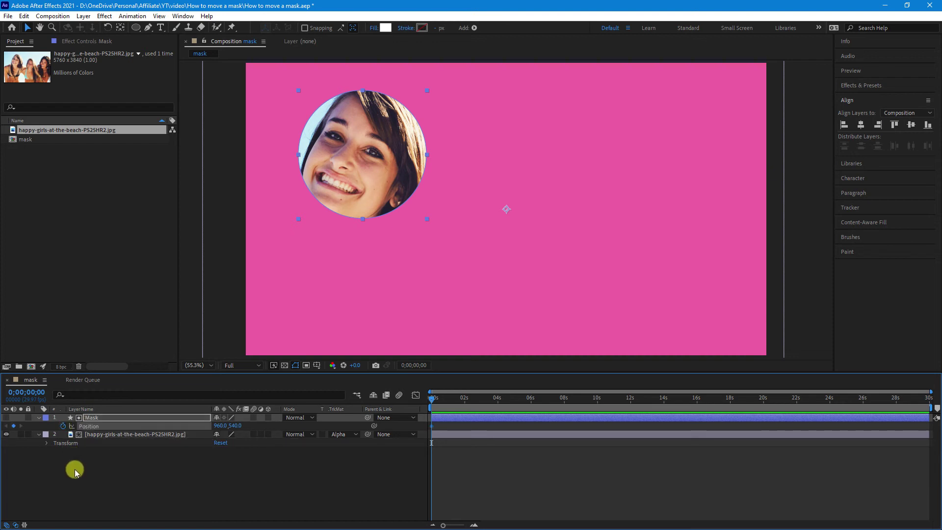
left_click(63, 426)
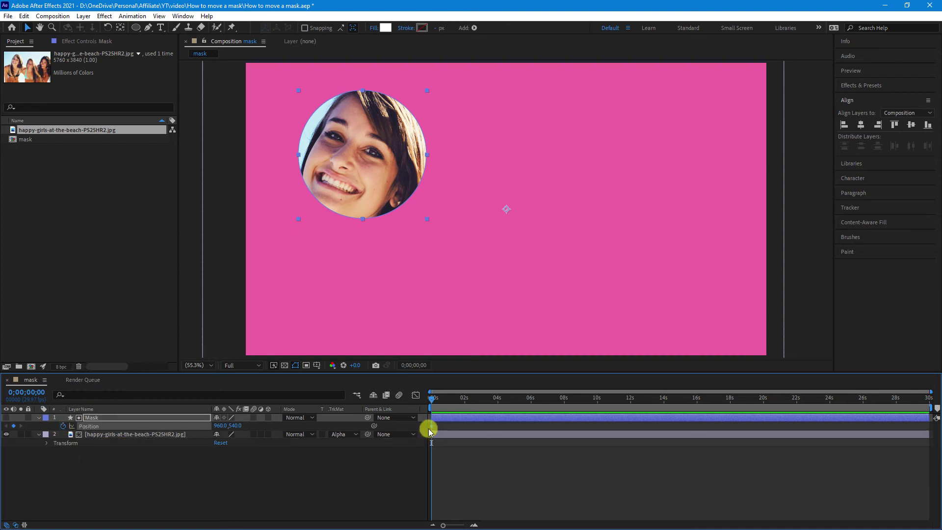
left_click_drag(432, 402, 459, 400)
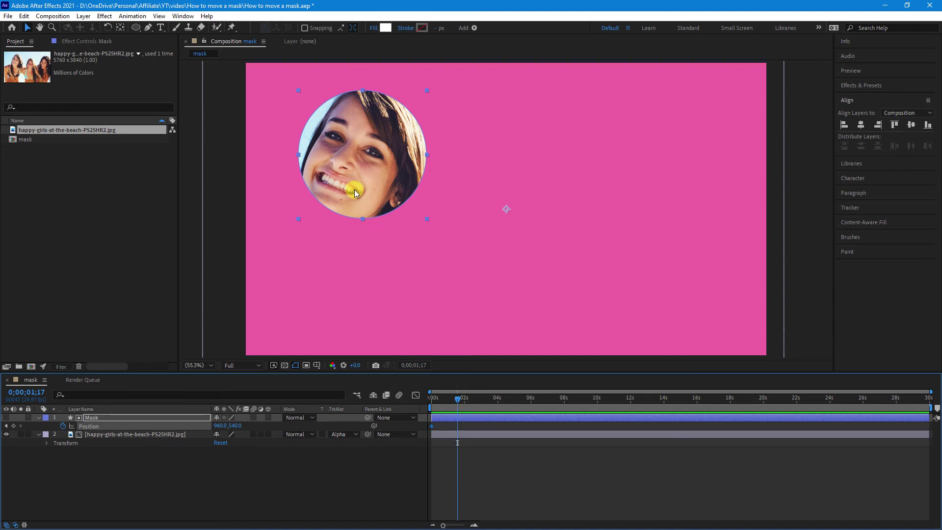
left_click_drag(354, 190, 535, 246)
left_click_drag(462, 395, 425, 398)
key("space")
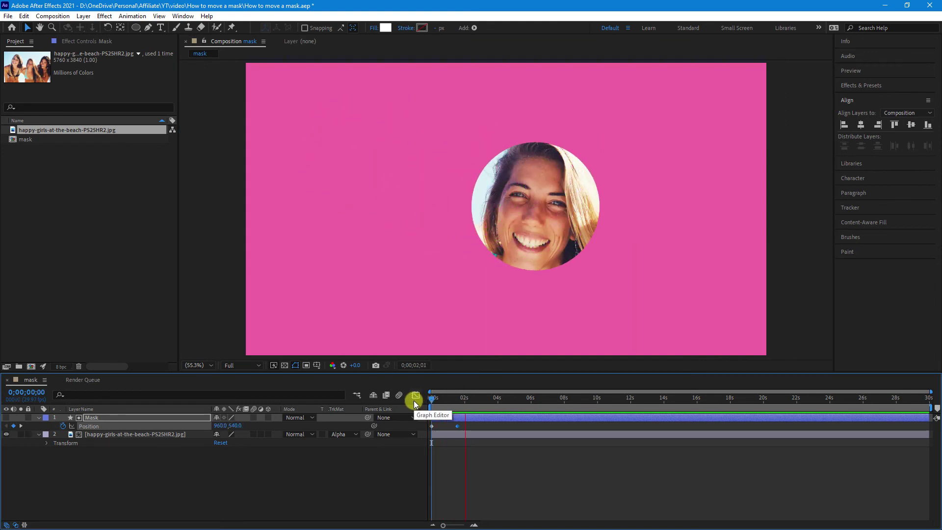
key("space")
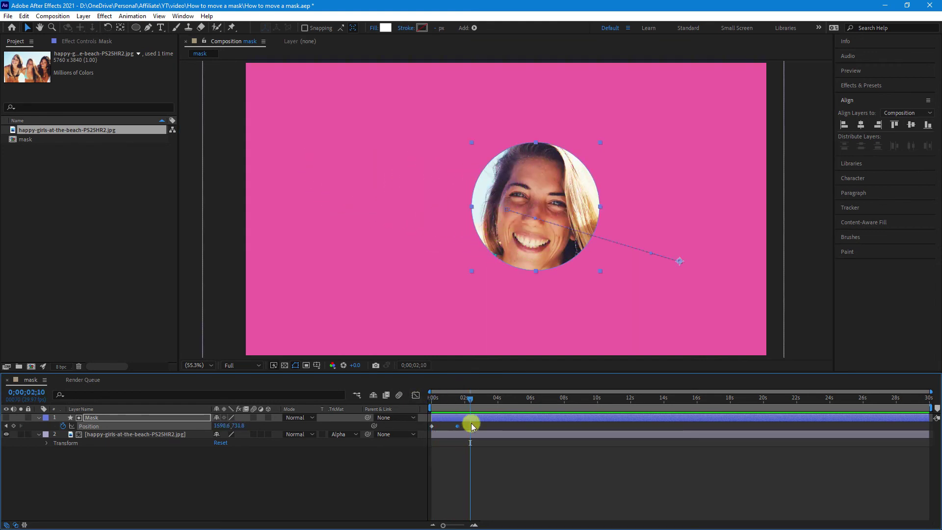
left_click_drag(470, 401, 457, 399)
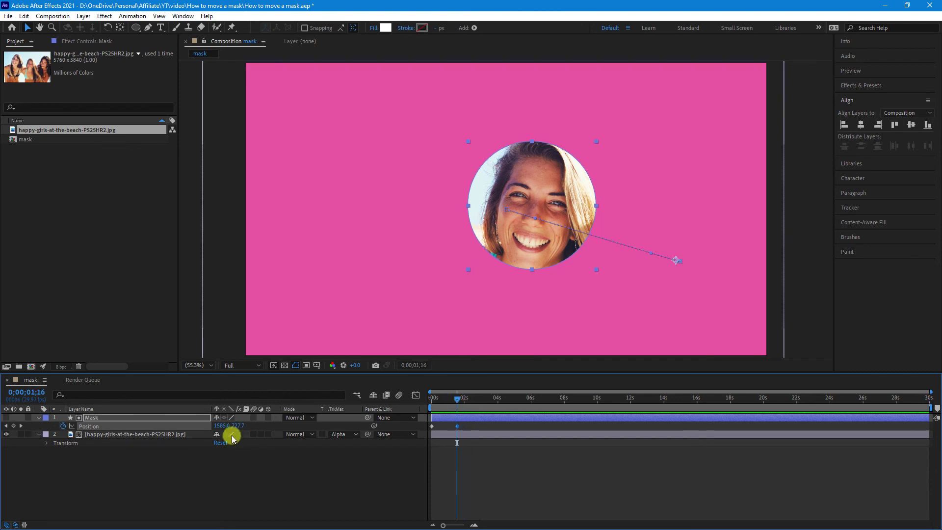
left_click(166, 435)
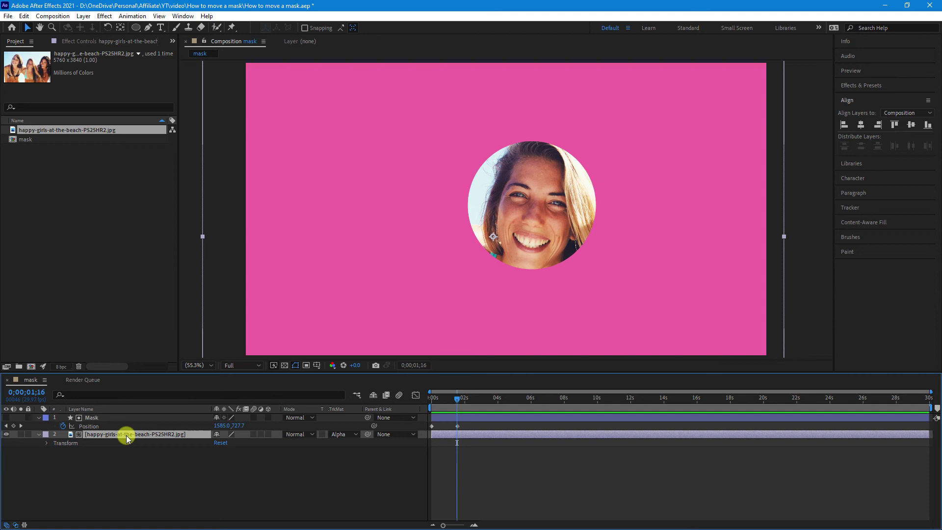
Keyframe the photo's Position from 1.5 s to 2.7 s, sliding it left to reveal another face, and preview.
key("p")
left_click(62, 443)
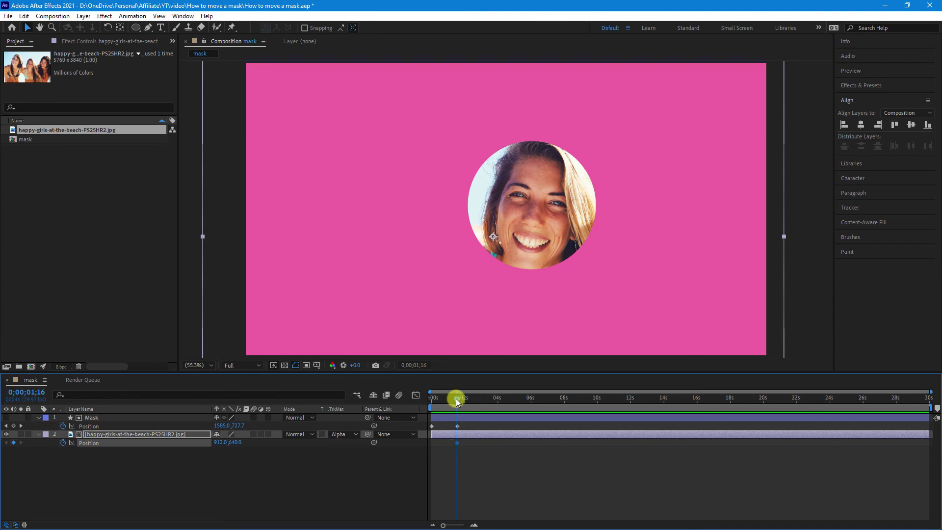
left_click_drag(456, 399, 475, 402)
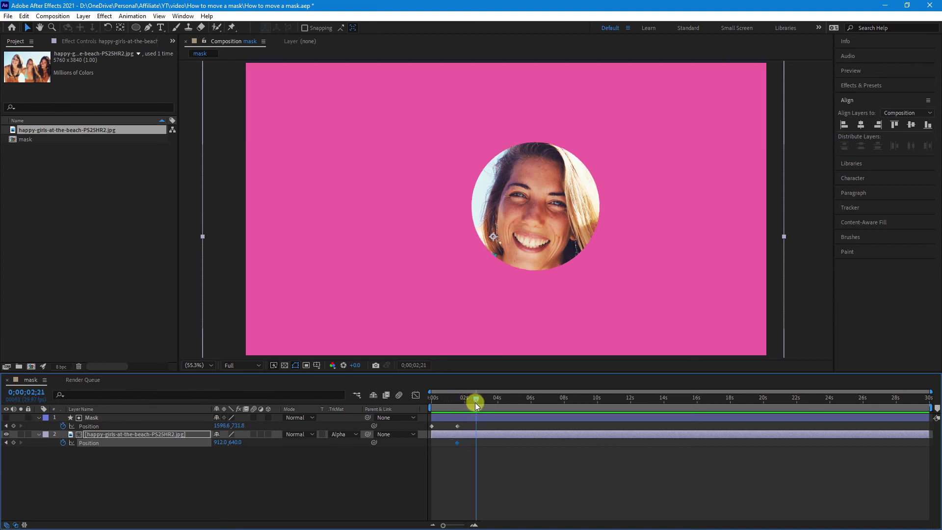
left_click_drag(653, 318, 490, 330)
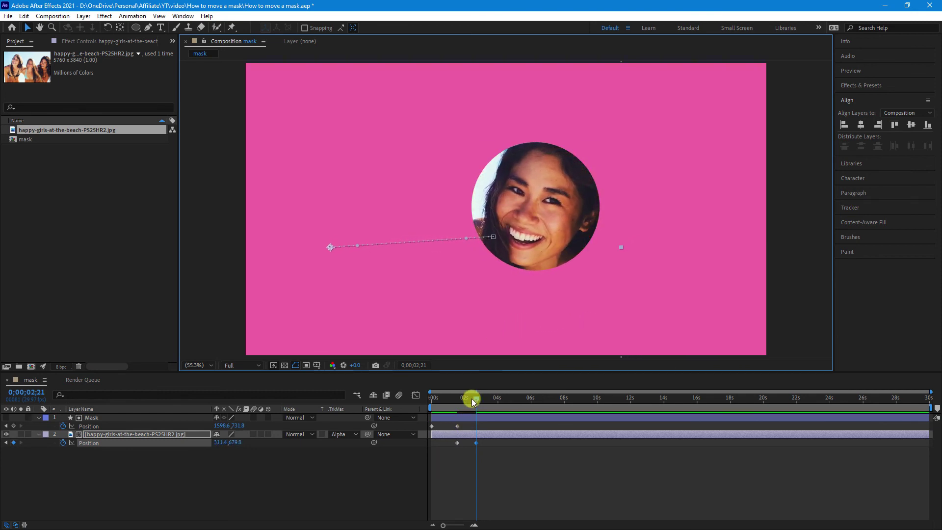
left_click_drag(472, 399, 424, 403)
key("space")
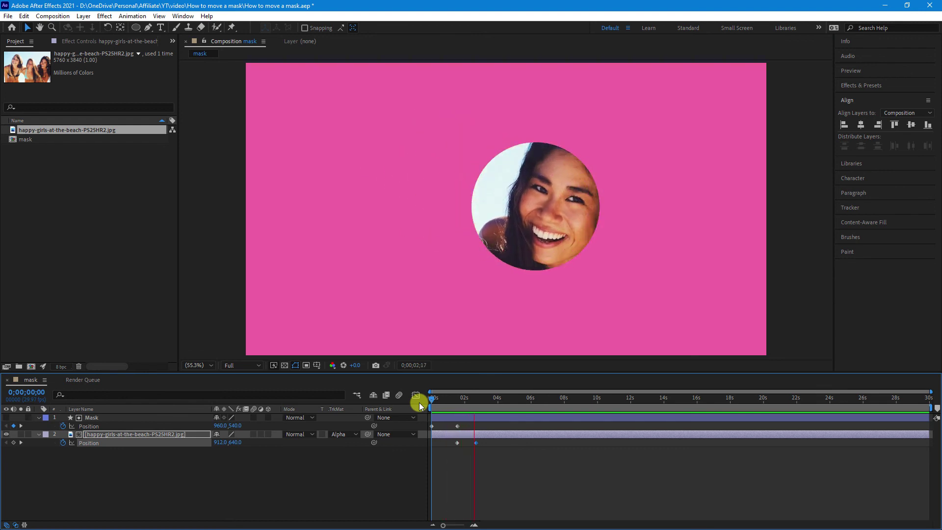
key("space")
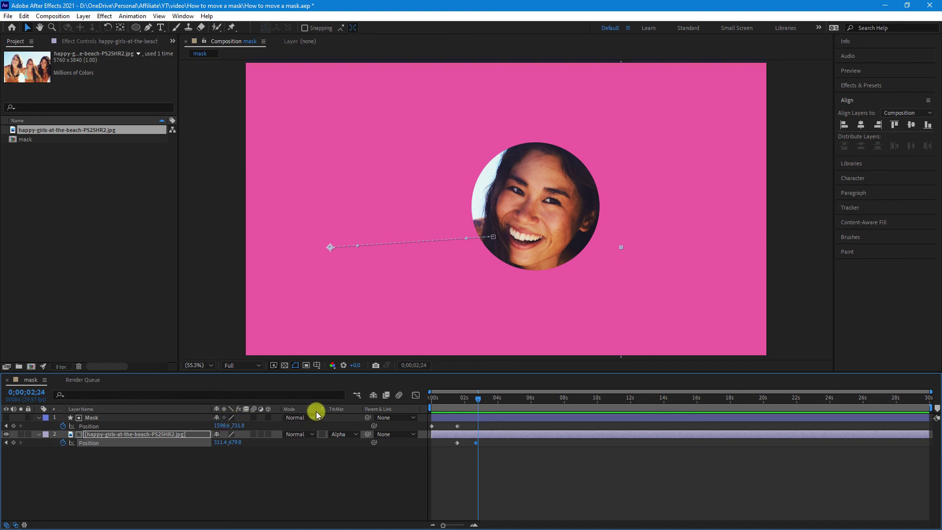
right_click(186, 408)
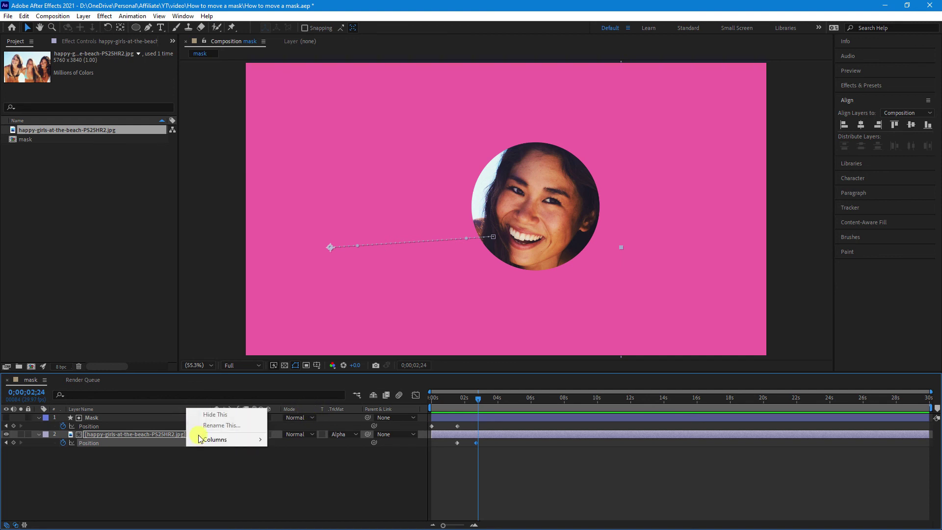